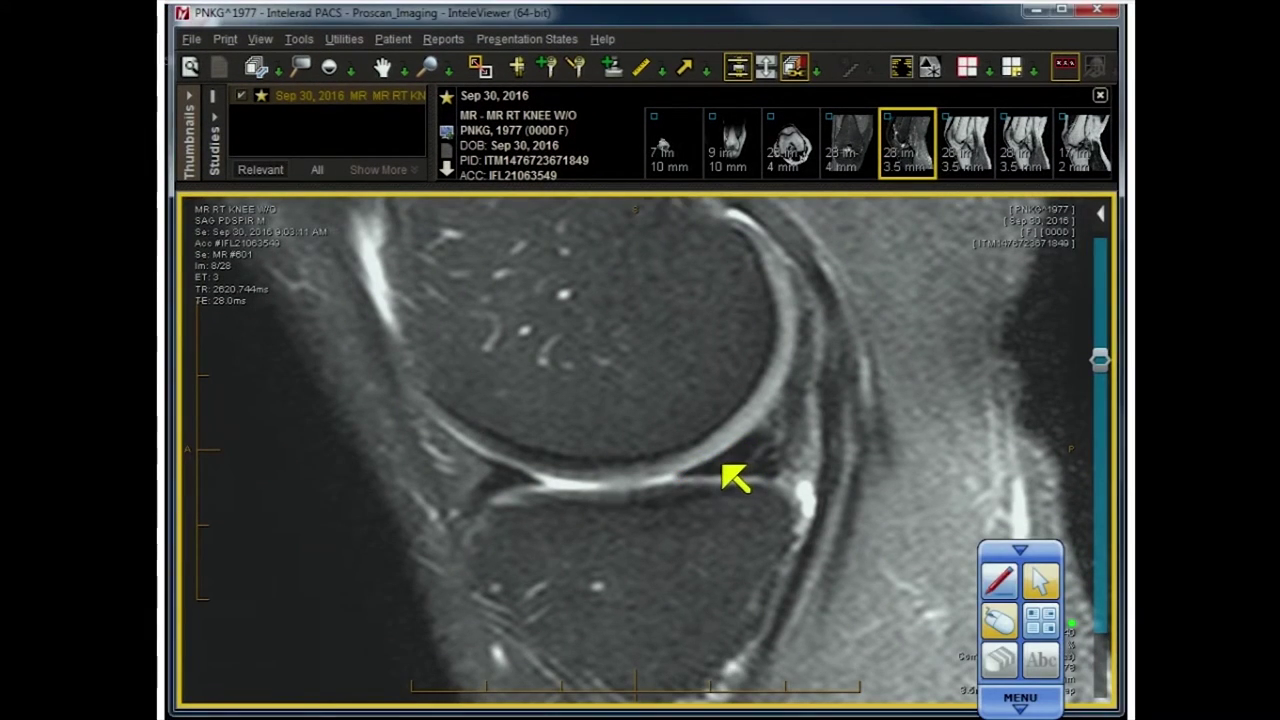
- Page through the sagittal knee slices to one showing the meniscus between femur and tibia
{"action": "scroll", "coordinate": [737, 478], "scroll_direction": "down", "scroll_amount": 5}
{"action": "scroll", "coordinate": [733, 480], "scroll_direction": "down", "scroll_amount": 6}
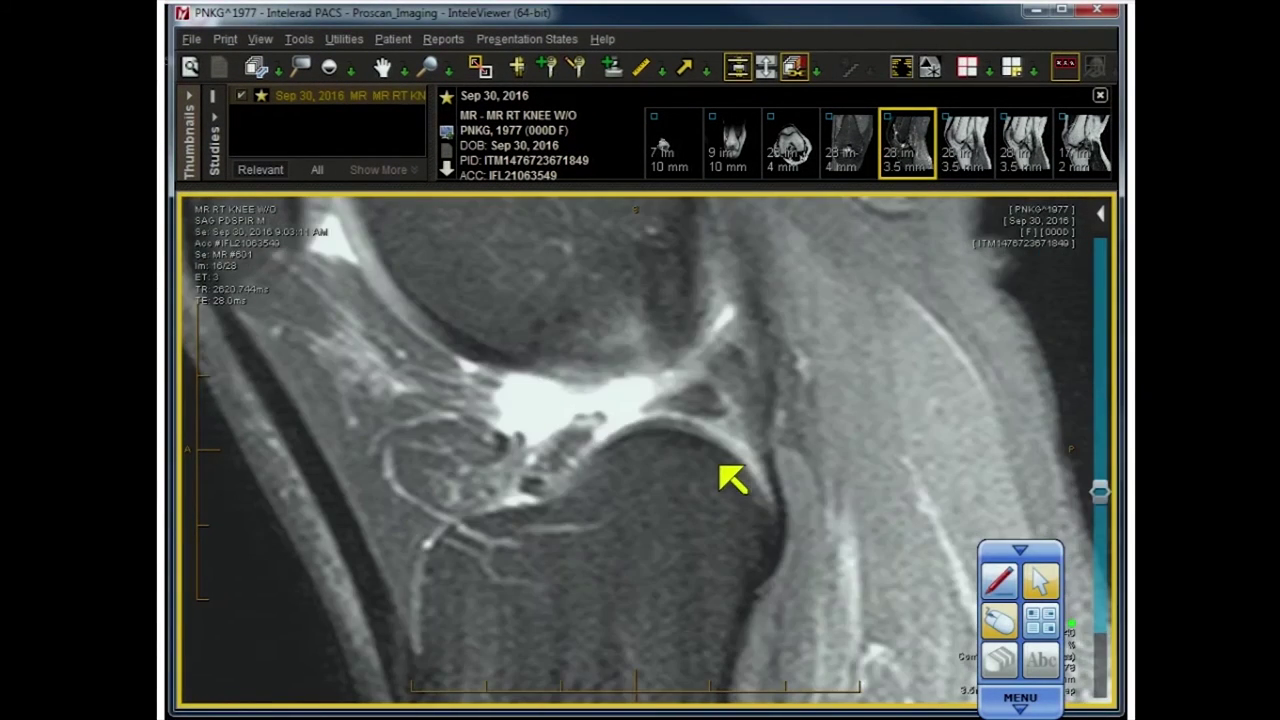
{"action": "scroll", "coordinate": [732, 480], "scroll_direction": "down", "scroll_amount": 2}
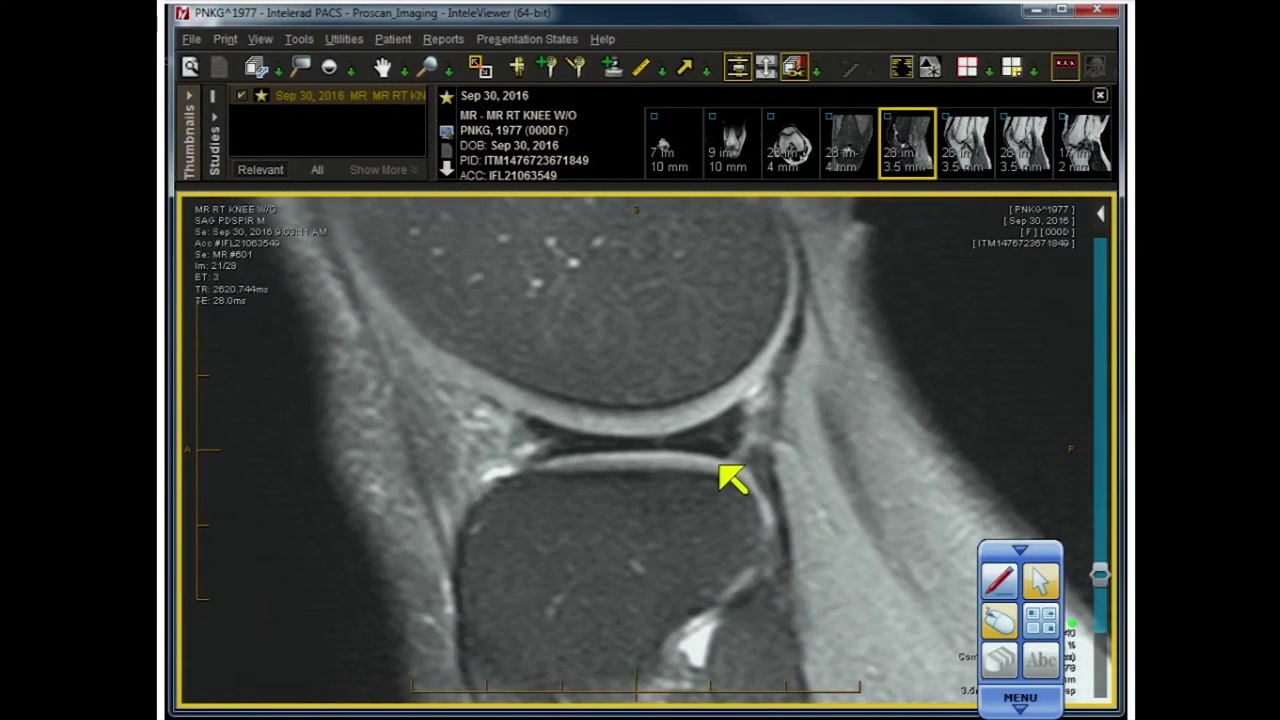
{"action": "scroll", "coordinate": [732, 480], "scroll_direction": "down", "scroll_amount": 2}
{"action": "scroll", "coordinate": [732, 480], "scroll_direction": "up", "scroll_amount": 2}
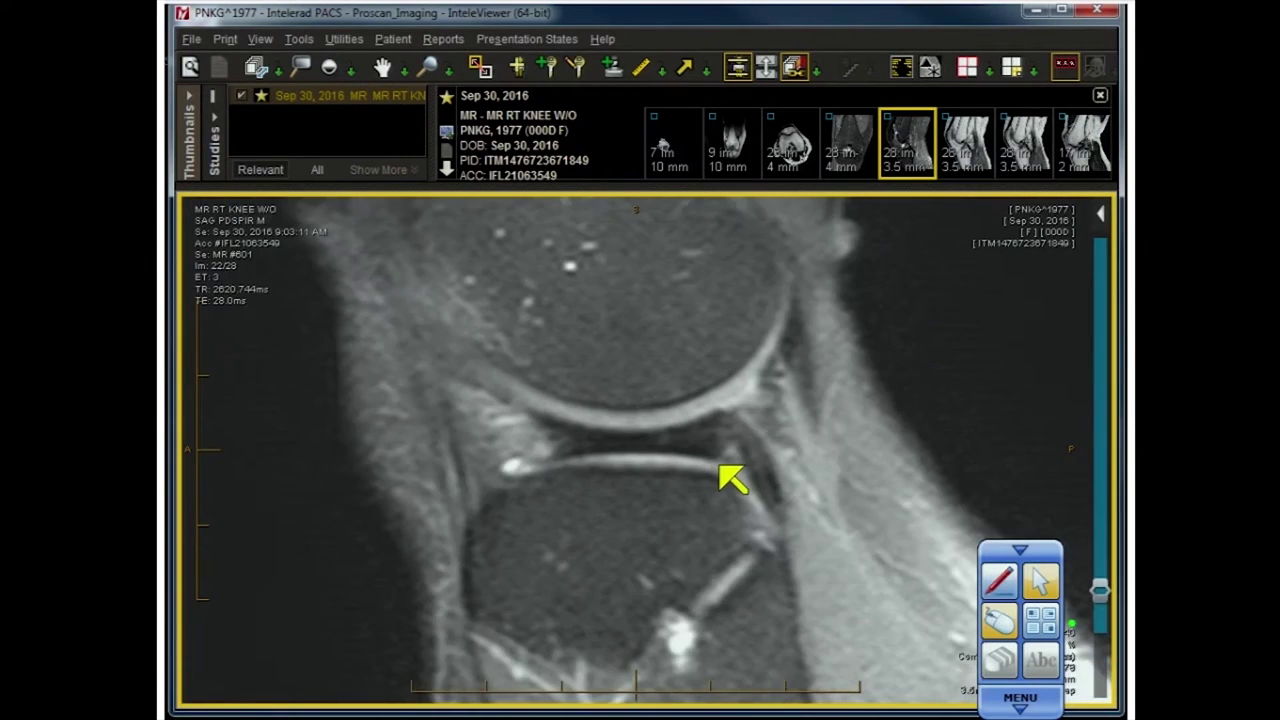
{"action": "scroll", "coordinate": [732, 480], "scroll_direction": "down", "scroll_amount": 1}
{"action": "scroll", "coordinate": [732, 480], "scroll_direction": "up", "scroll_amount": 3}
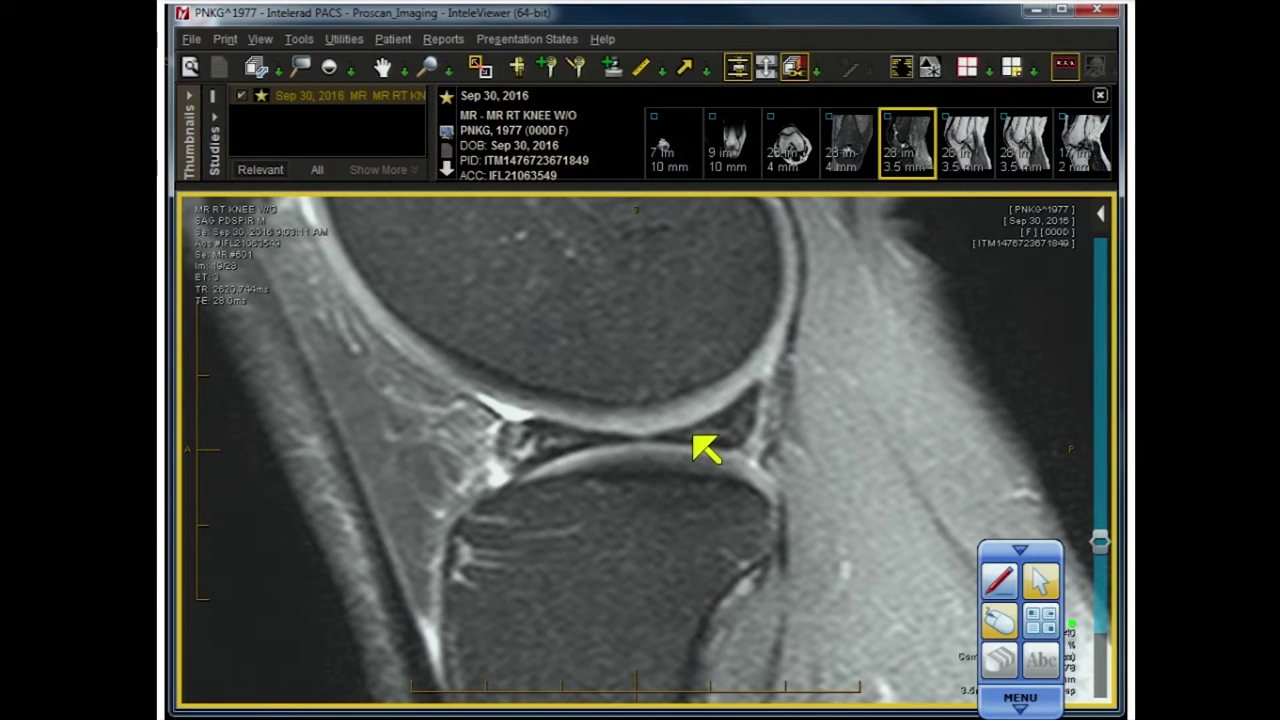
- Step forward one slice to knee image 20 of 28
{"action": "scroll", "coordinate": [700, 435], "scroll_direction": "down", "scroll_amount": 1}
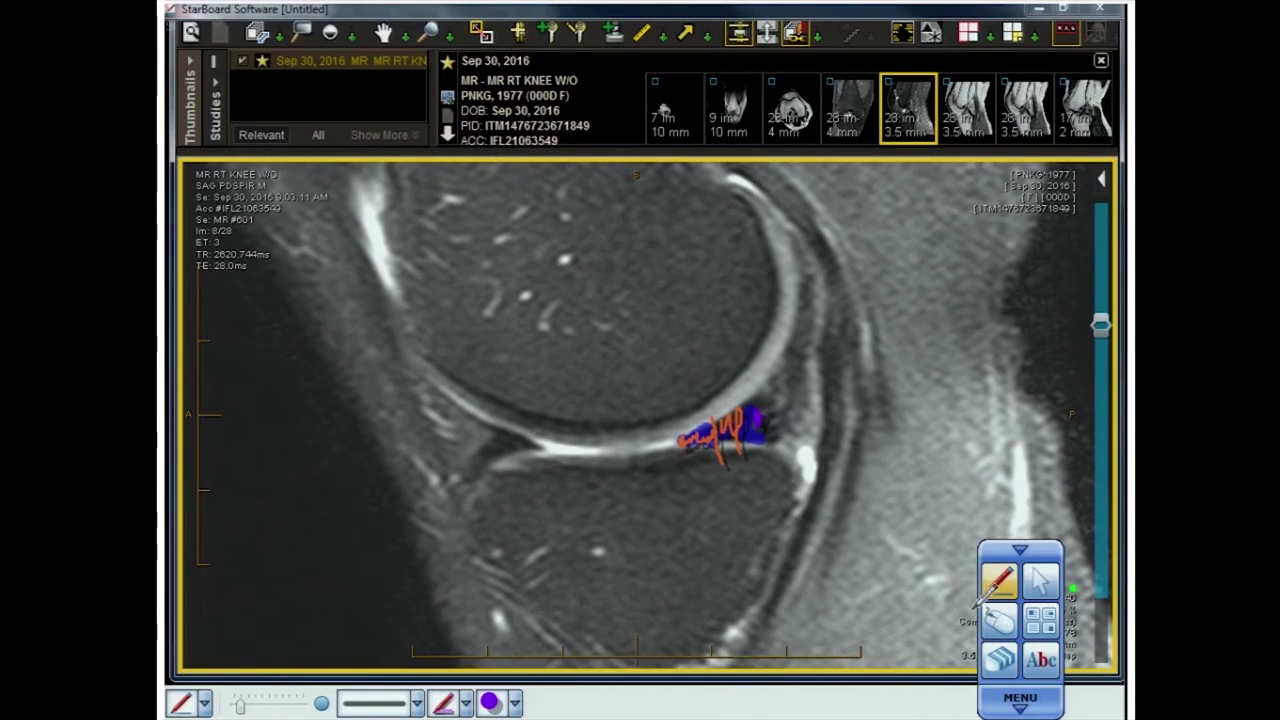
- Switch StarBoard back to mouse mode and flip between neighbouring slices around the meniscus
{"action": "left_click", "coordinate": [996, 625]}
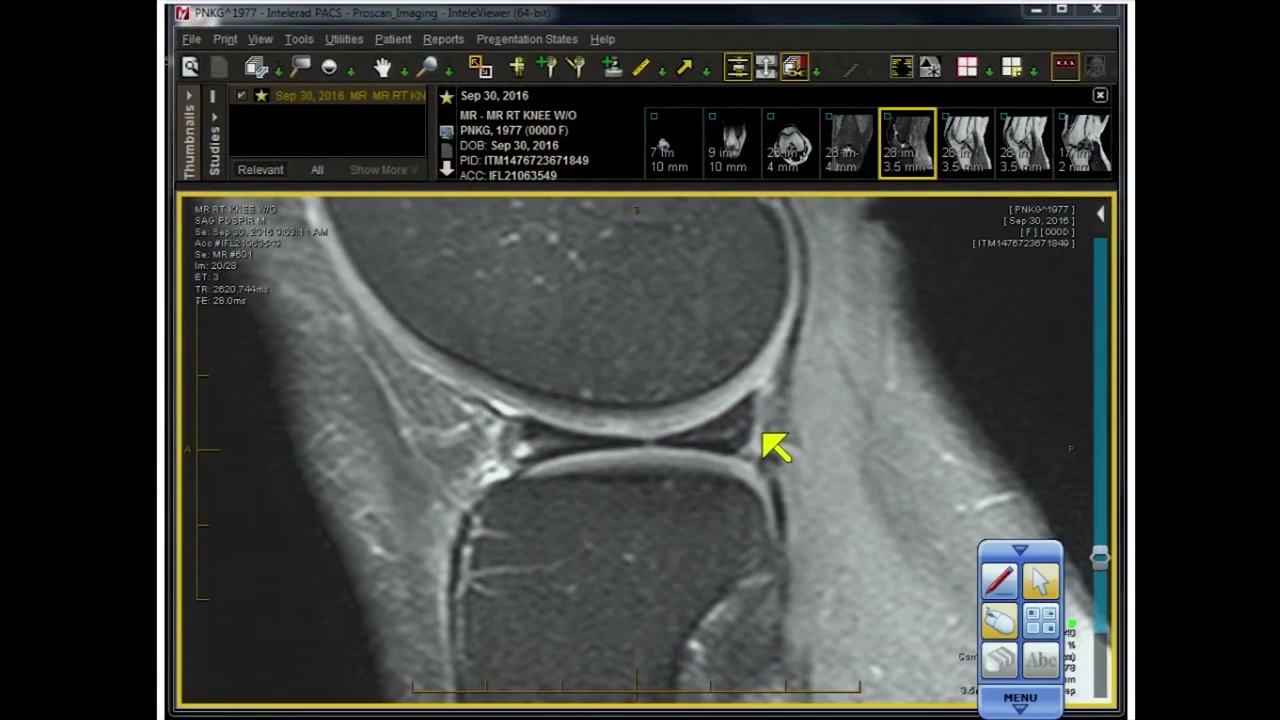
{"action": "scroll", "coordinate": [776, 446], "scroll_direction": "down", "scroll_amount": 3}
{"action": "scroll", "coordinate": [777, 445], "scroll_direction": "up", "scroll_amount": 3}
{"action": "scroll", "coordinate": [776, 446], "scroll_direction": "down", "scroll_amount": 2}
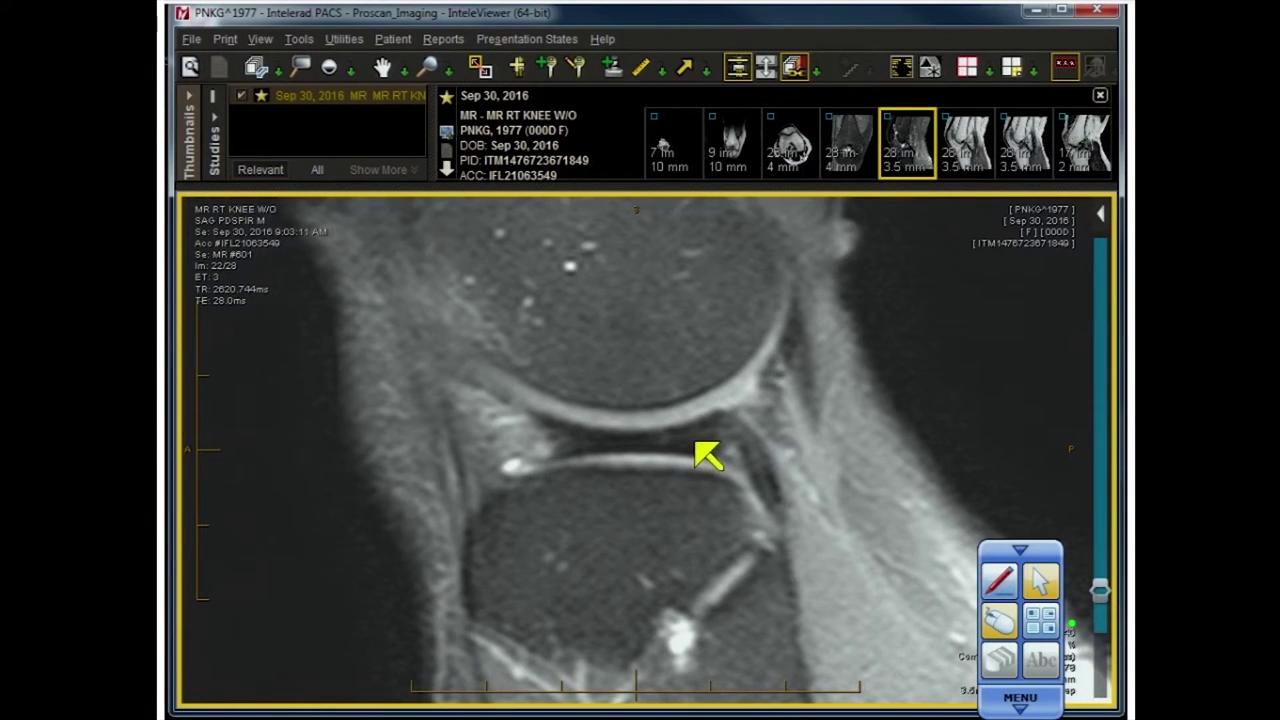
{"action": "scroll", "coordinate": [628, 460], "scroll_direction": "up", "scroll_amount": 1}
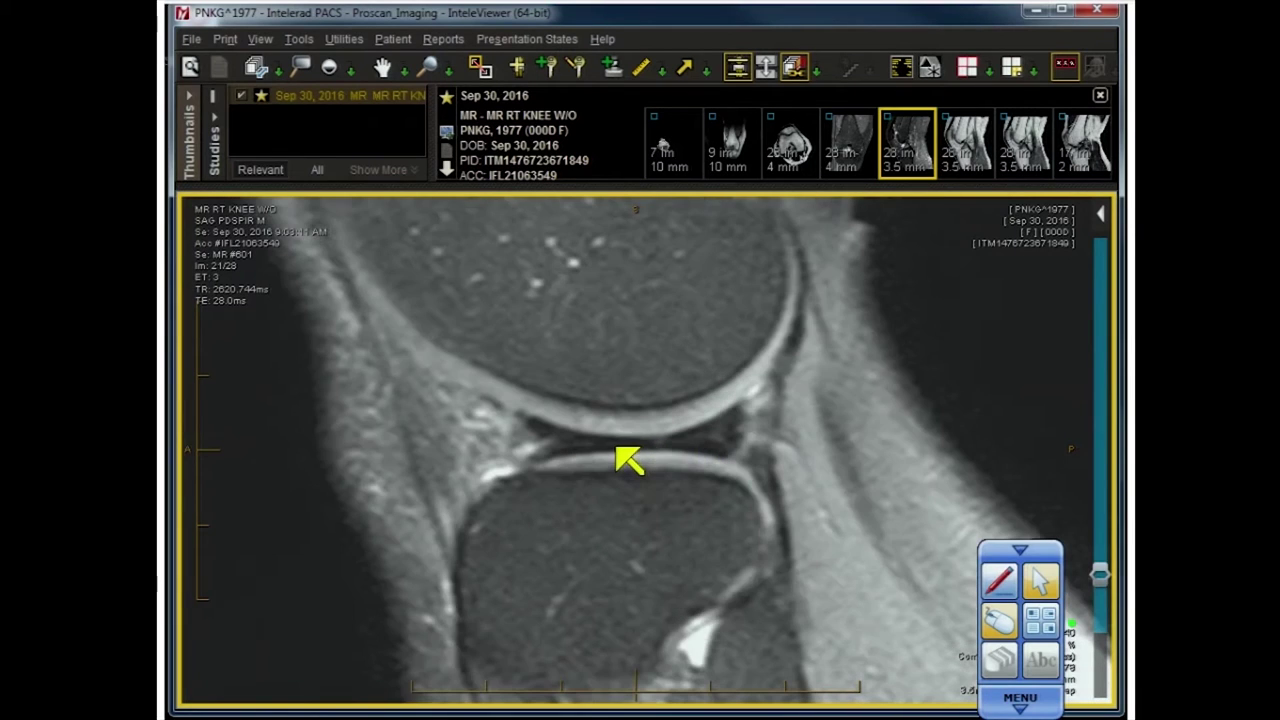
{"action": "scroll", "coordinate": [651, 463], "scroll_direction": "down", "scroll_amount": 1}
{"action": "scroll", "coordinate": [655, 464], "scroll_direction": "up", "scroll_amount": 1}
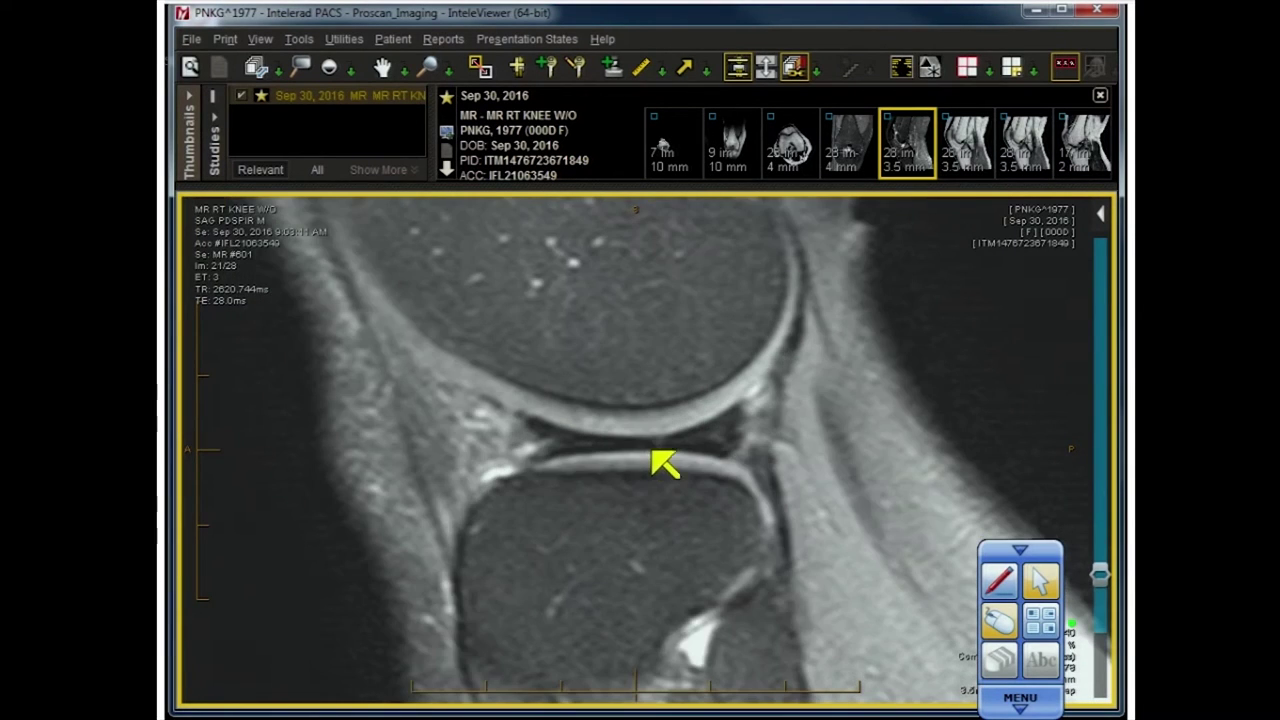
{"action": "scroll", "coordinate": [690, 456], "scroll_direction": "down", "scroll_amount": 1}
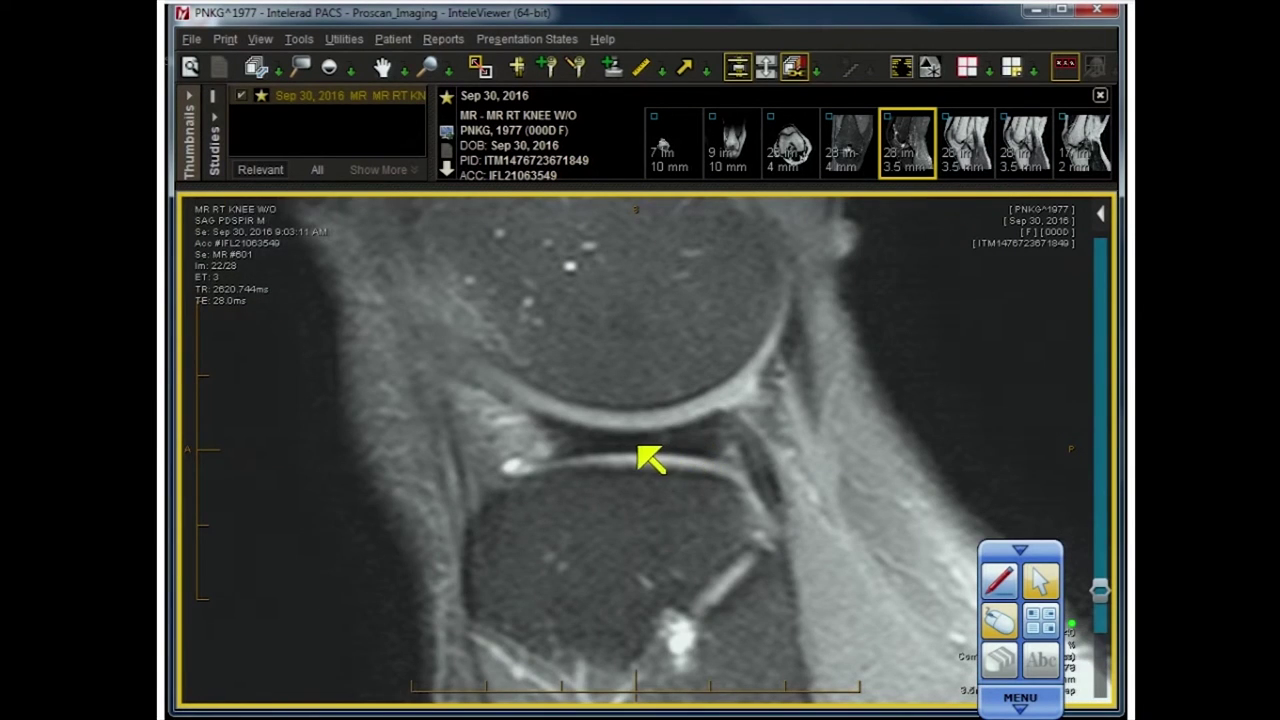
{"action": "scroll", "coordinate": [711, 439], "scroll_direction": "down", "scroll_amount": 1}
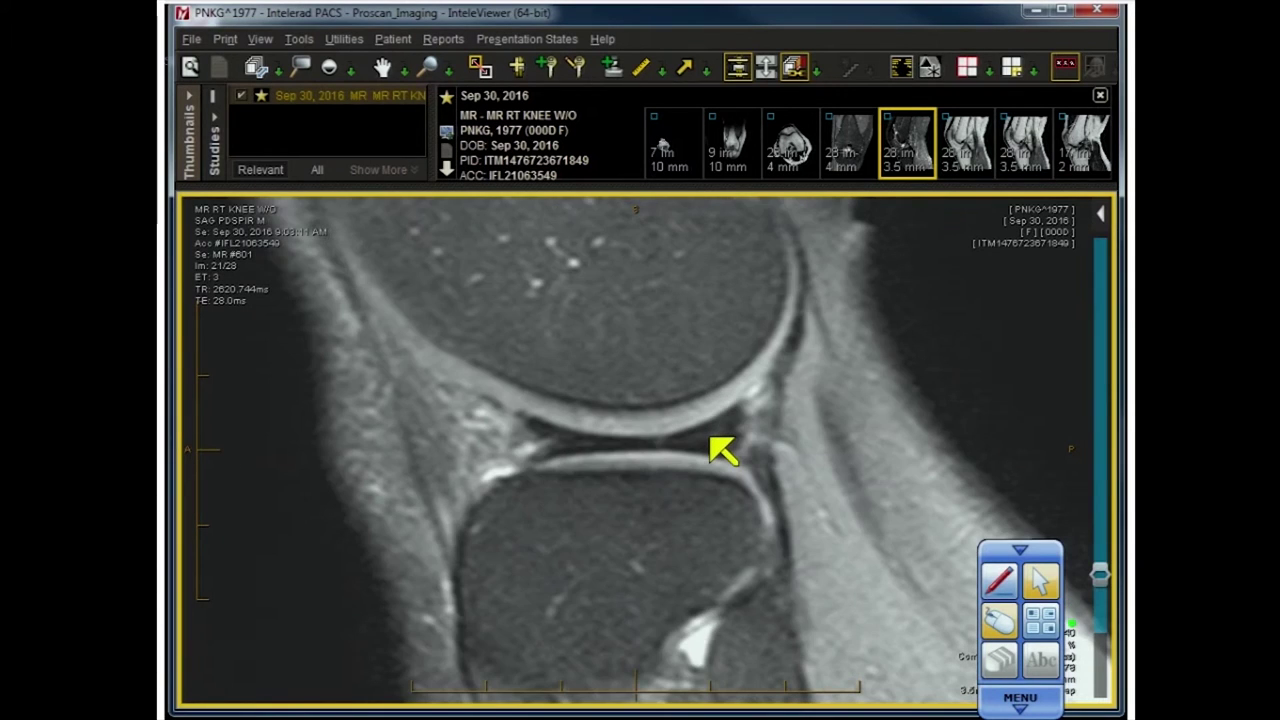
{"action": "scroll", "coordinate": [711, 439], "scroll_direction": "up", "scroll_amount": 1}
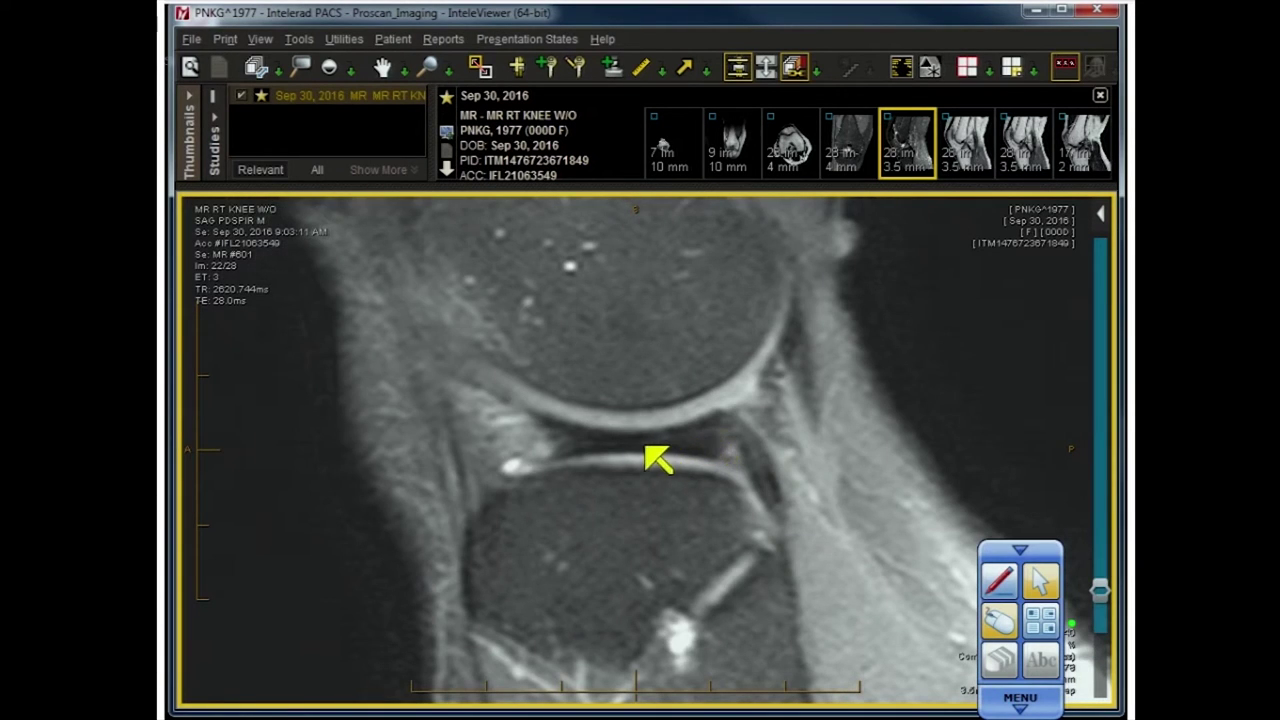
{"action": "scroll", "coordinate": [646, 446], "scroll_direction": "up", "scroll_amount": 2}
{"action": "scroll", "coordinate": [544, 448], "scroll_direction": "up", "scroll_amount": 1}
{"action": "scroll", "coordinate": [544, 448], "scroll_direction": "down", "scroll_amount": 1}
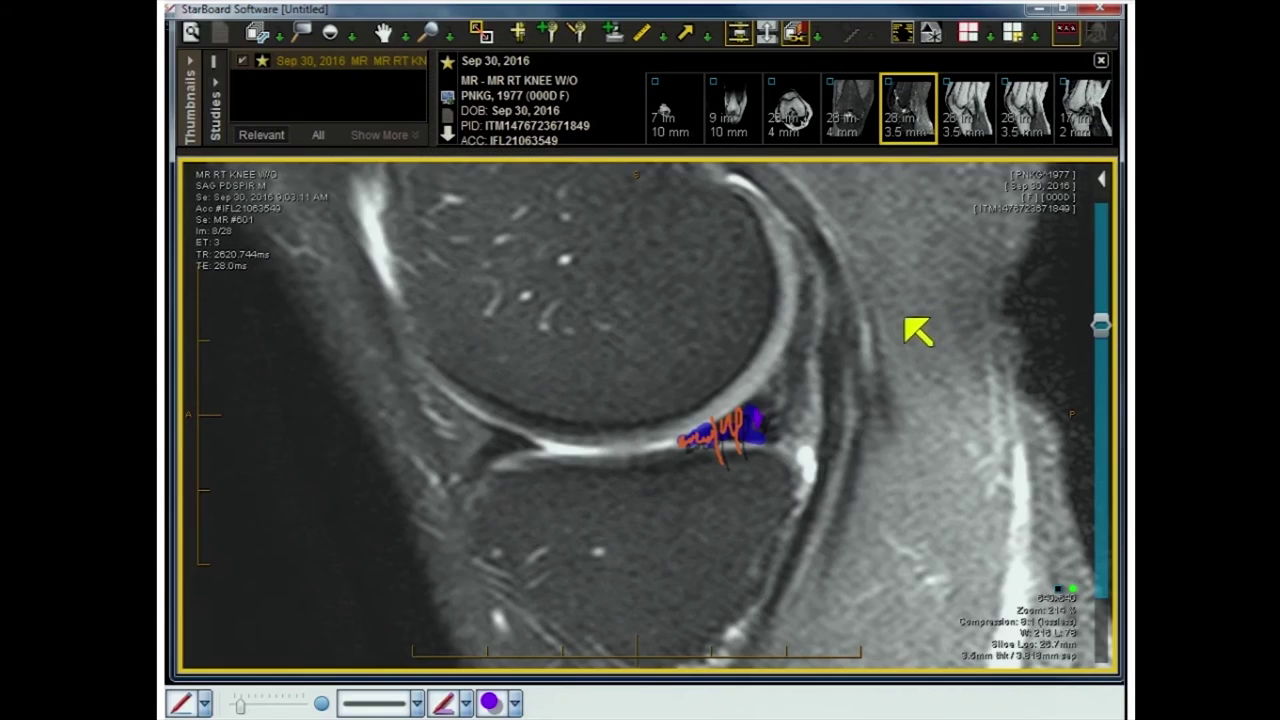
- Draw two purple freehand lines behind the femur forming a tapering band
{"action": "left_click_drag", "start_coordinate": [928, 315], "coordinate": [790, 320]}
{"action": "mouse_move", "coordinate": [920, 360]}
{"action": "left_mouse_down"}
{"action": "mouse_move", "coordinate": [882, 368]}
{"action": "mouse_move", "coordinate": [708, 345]}
{"action": "mouse_move", "coordinate": [700, 384]}
{"action": "mouse_move", "coordinate": [720, 410]}
{"action": "mouse_move", "coordinate": [820, 400]}
{"action": "mouse_move", "coordinate": [930, 420]}
{"action": "mouse_move", "coordinate": [922, 368]}
{"action": "mouse_move", "coordinate": [896, 387]}
{"action": "mouse_move", "coordinate": [724, 386]}
{"action": "left_mouse_up"}
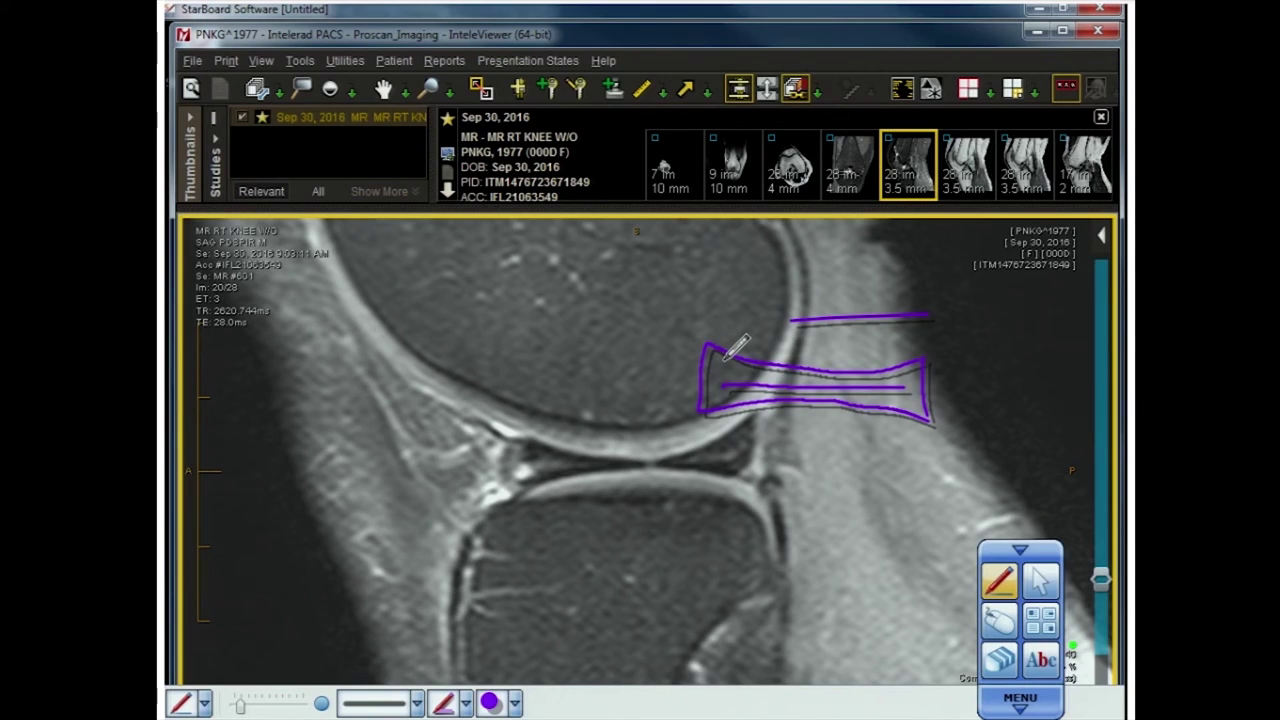
- Draw a purple hooked arrow down the front of the femur and a small mark near the anterior meniscus
{"action": "mouse_move", "coordinate": [503, 253]}
{"action": "left_mouse_down"}
{"action": "mouse_move", "coordinate": [449, 268]}
{"action": "mouse_move", "coordinate": [436, 398]}
{"action": "mouse_move", "coordinate": [494, 254]}
{"action": "mouse_move", "coordinate": [471, 425]}
{"action": "mouse_move", "coordinate": [437, 420]}
{"action": "left_mouse_up"}
{"action": "left_click_drag", "start_coordinate": [466, 279], "coordinate": [459, 376]}
{"action": "mouse_move", "coordinate": [485, 310]}
{"action": "left_mouse_down"}
{"action": "mouse_move", "coordinate": [537, 362]}
{"action": "mouse_move", "coordinate": [542, 333]}
{"action": "mouse_move", "coordinate": [543, 364]}
{"action": "left_mouse_up"}
{"action": "mouse_move", "coordinate": [444, 303]}
{"action": "left_mouse_down"}
{"action": "mouse_move", "coordinate": [382, 316]}
{"action": "mouse_move", "coordinate": [398, 344]}
{"action": "left_mouse_up"}
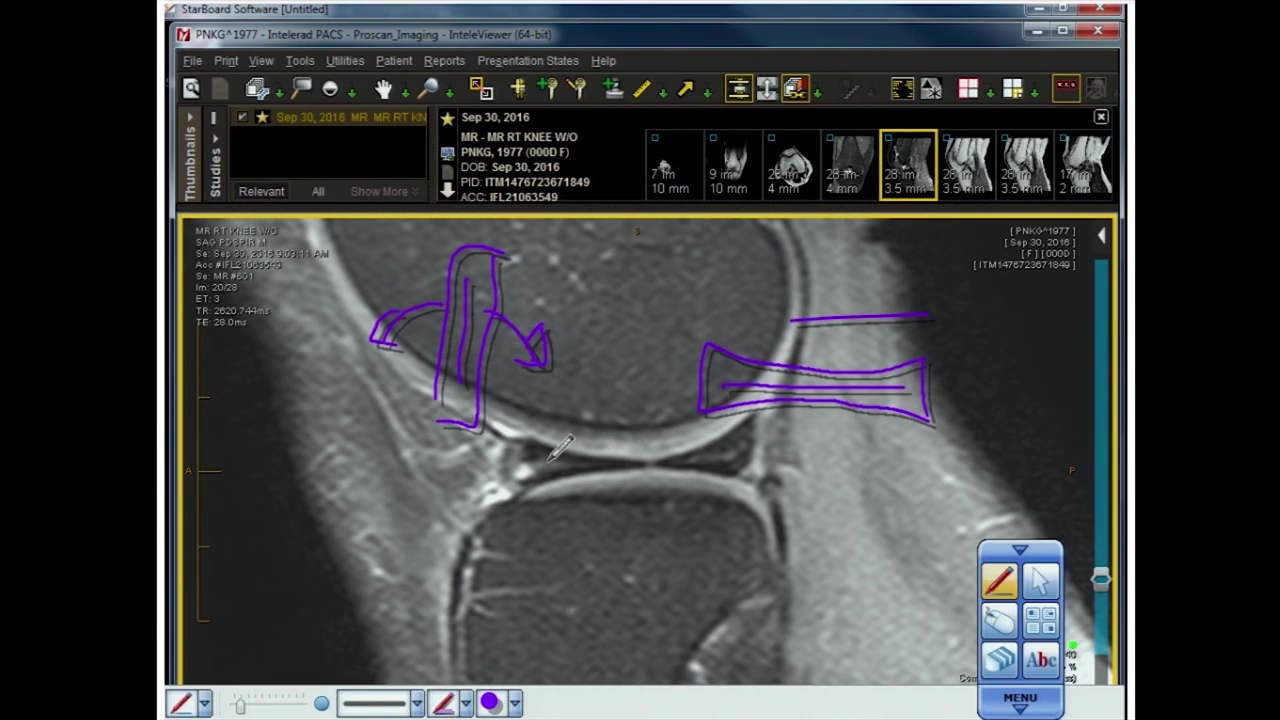
{"action": "mouse_move", "coordinate": [520, 466]}
{"action": "left_mouse_down"}
{"action": "mouse_move", "coordinate": [520, 480]}
{"action": "mouse_move", "coordinate": [530, 464]}
{"action": "left_mouse_up"}
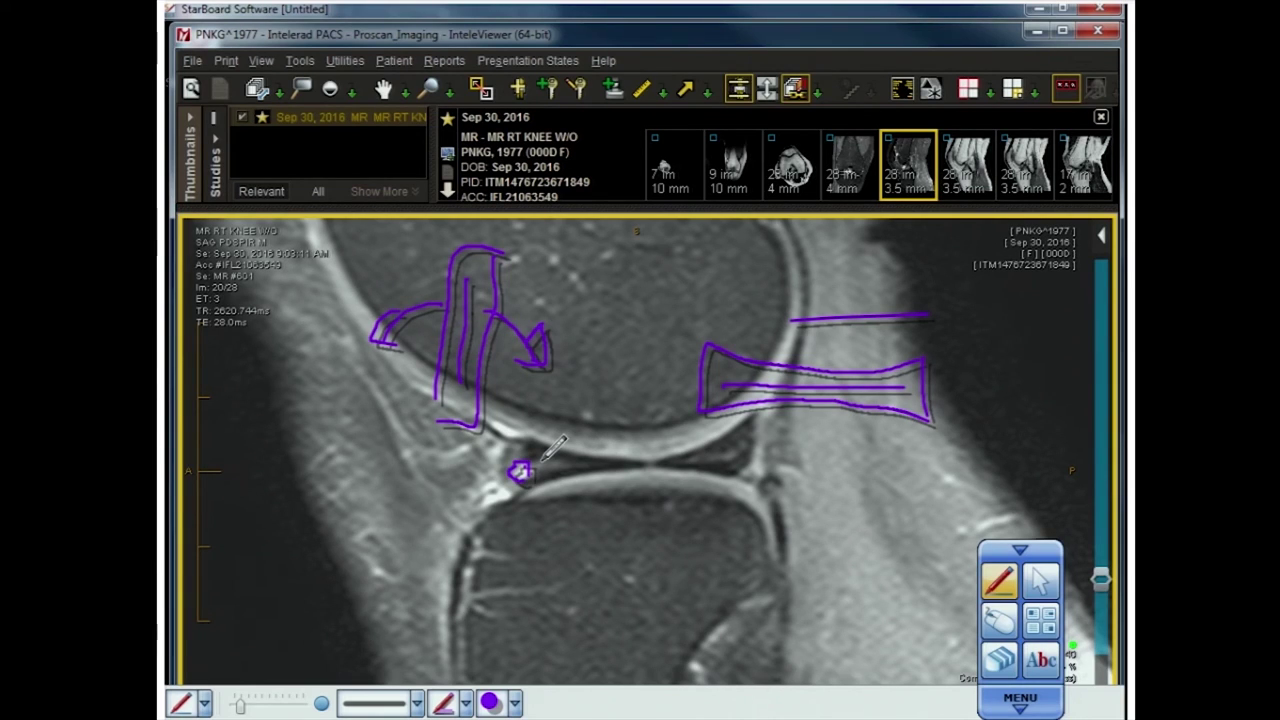
- Choose the thicker second pen type with purple ink
{"action": "left_click", "coordinate": [465, 703]}
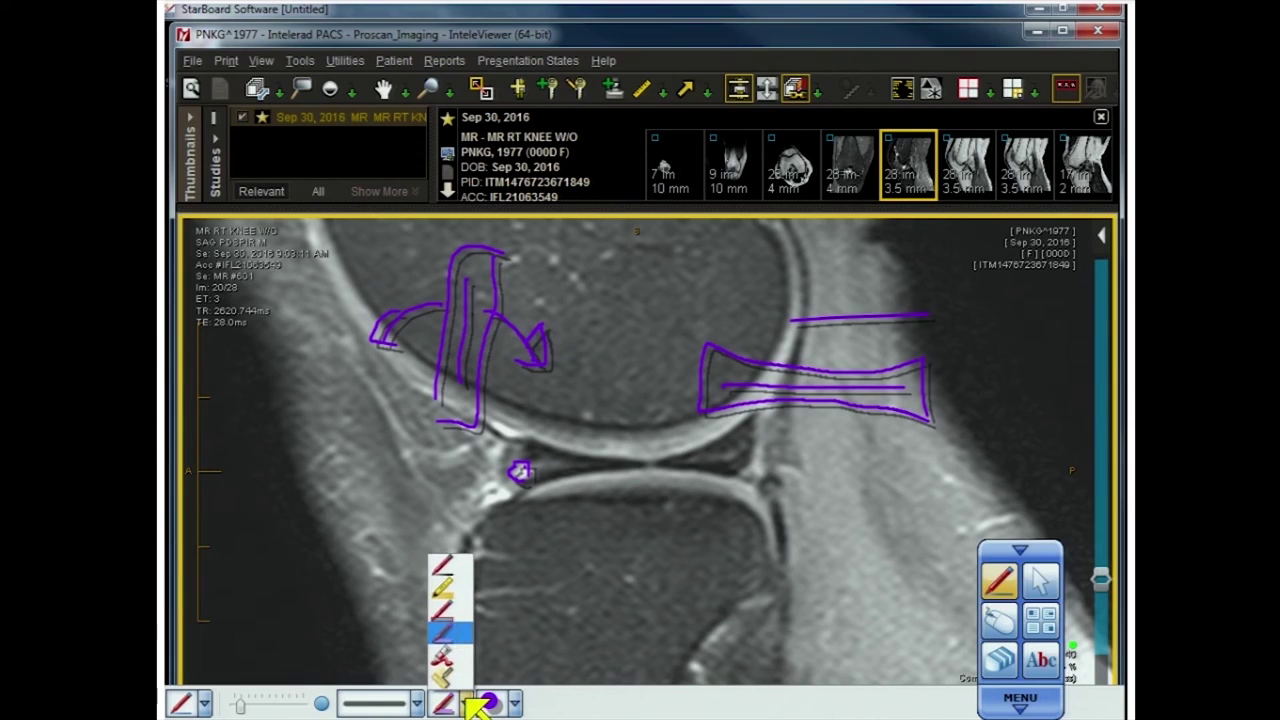
{"action": "left_click", "coordinate": [455, 586]}
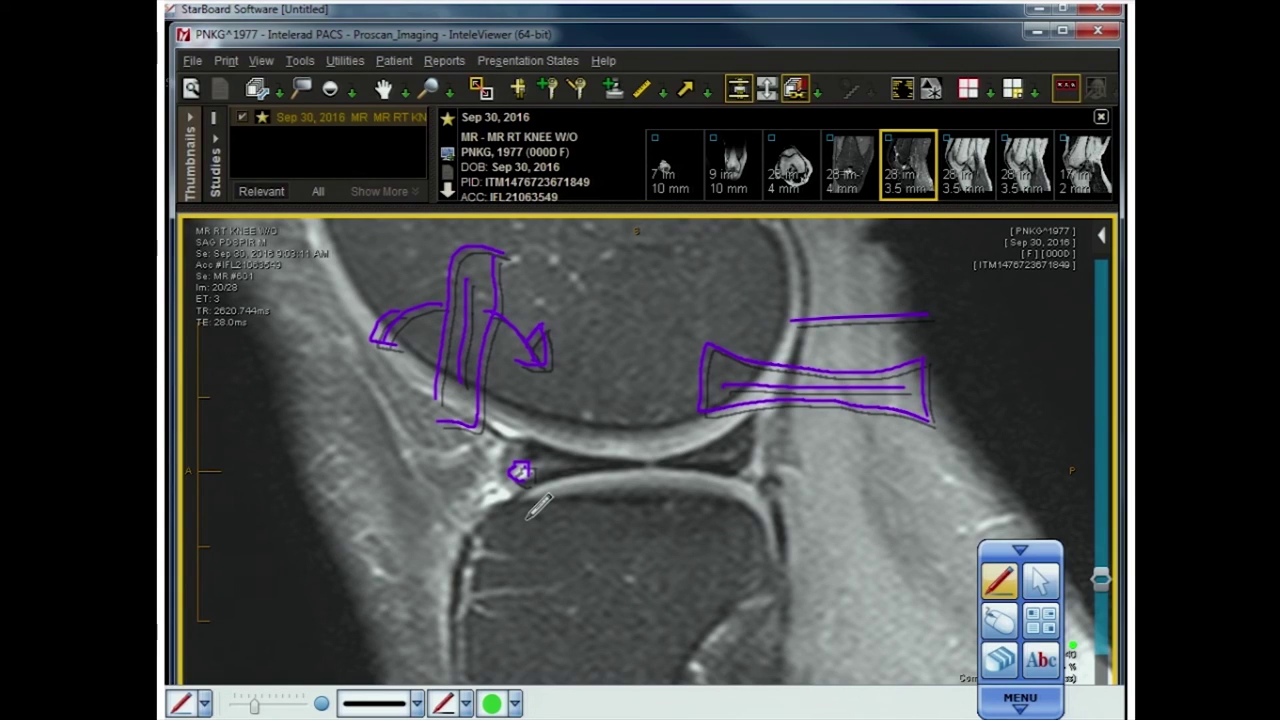
{"action": "left_click", "coordinate": [516, 703]}
{"action": "left_click", "coordinate": [490, 620]}
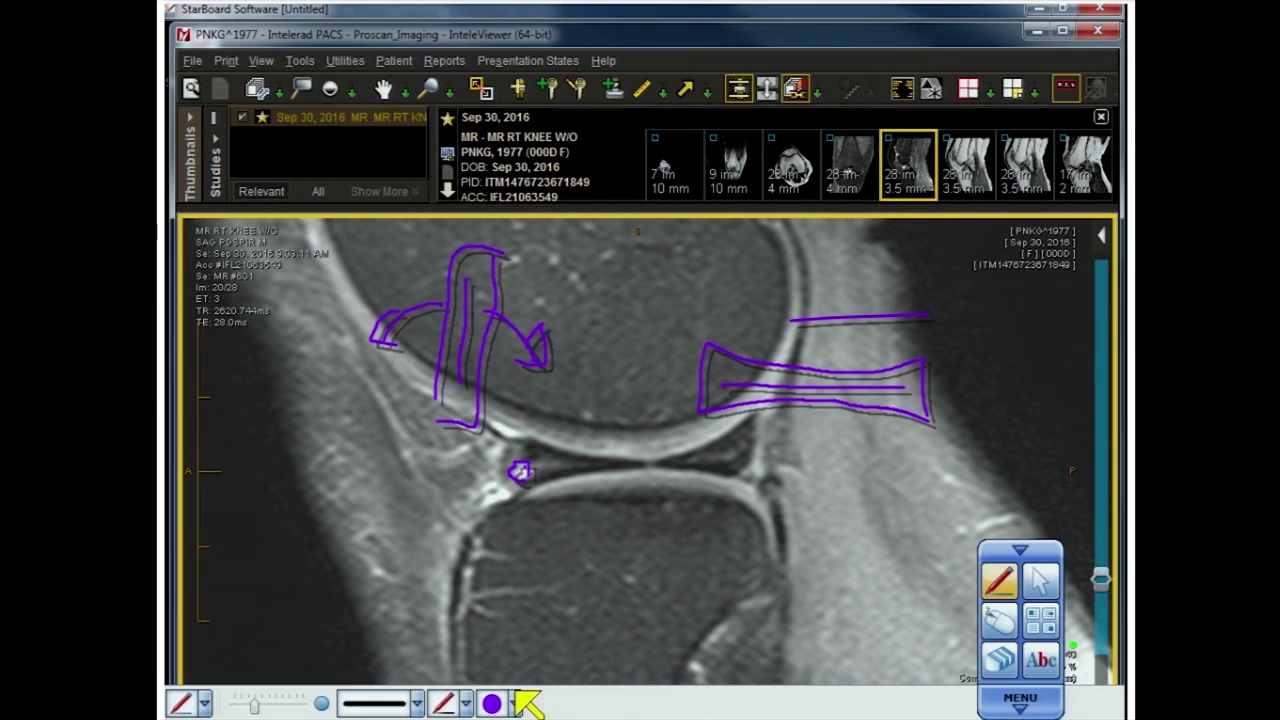
- Draw a thick purple G-shaped curl around the front-meniscus mark plus a short stroke beside it
{"action": "left_click_drag", "start_coordinate": [572, 440], "coordinate": [587, 477]}
{"action": "left_click_drag", "start_coordinate": [508, 442], "coordinate": [534, 468]}
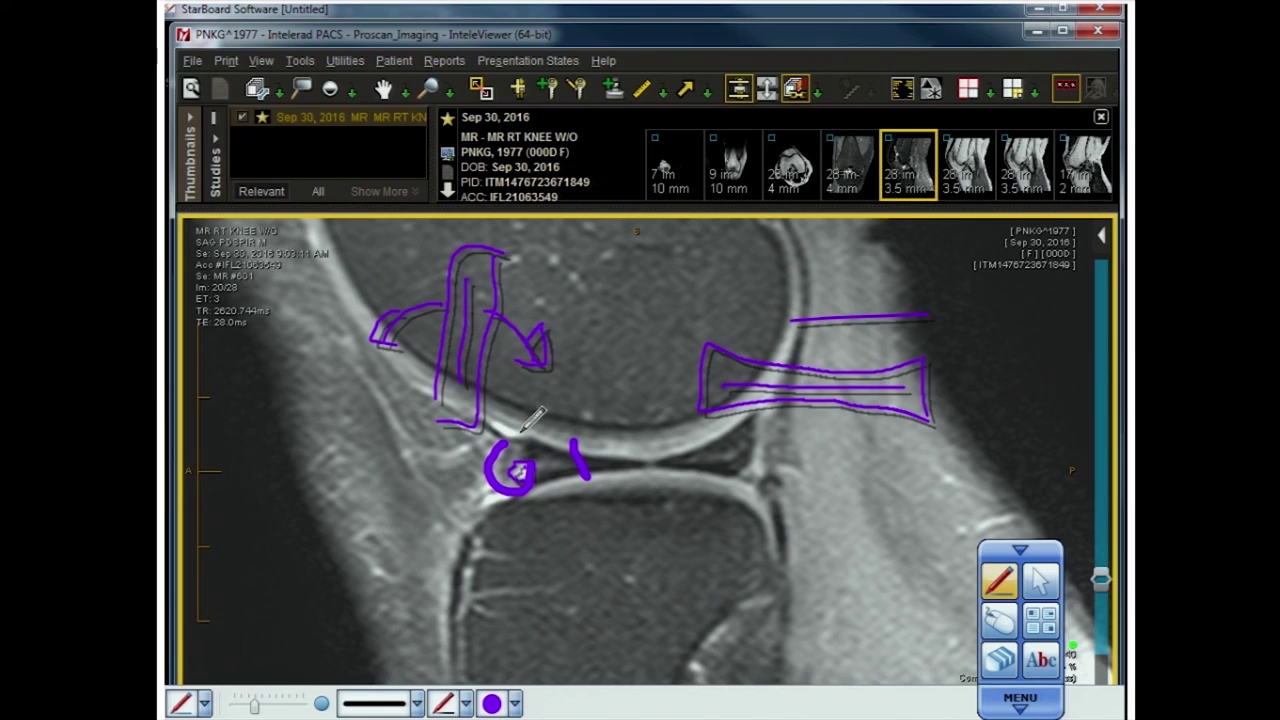
{"action": "left_click", "coordinate": [514, 703]}
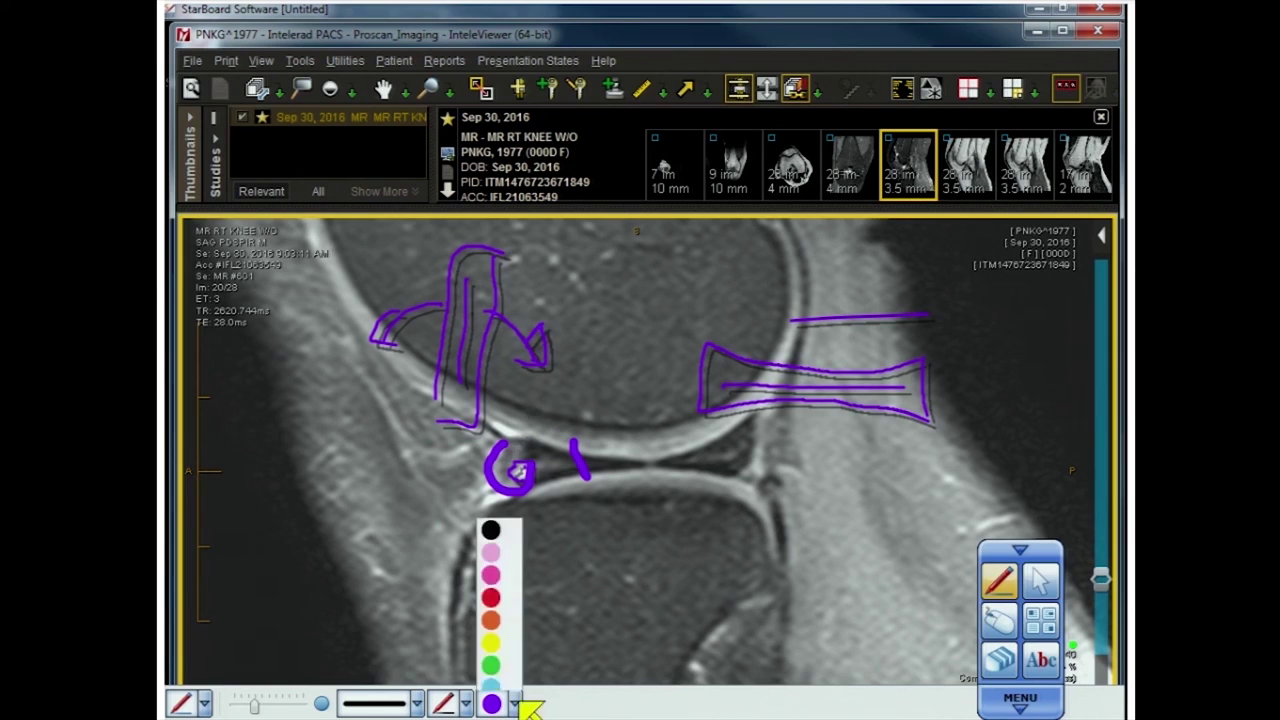
- Switch to light-blue ink and sketch a loop in front of the joint running into the purple curl
{"action": "left_click", "coordinate": [491, 588]}
{"action": "mouse_move", "coordinate": [415, 421]}
{"action": "left_mouse_down"}
{"action": "mouse_move", "coordinate": [343, 432]}
{"action": "mouse_move", "coordinate": [367, 522]}
{"action": "mouse_move", "coordinate": [444, 465]}
{"action": "mouse_move", "coordinate": [532, 448]}
{"action": "left_mouse_up"}
{"action": "left_click_drag", "start_coordinate": [415, 416], "coordinate": [542, 440]}
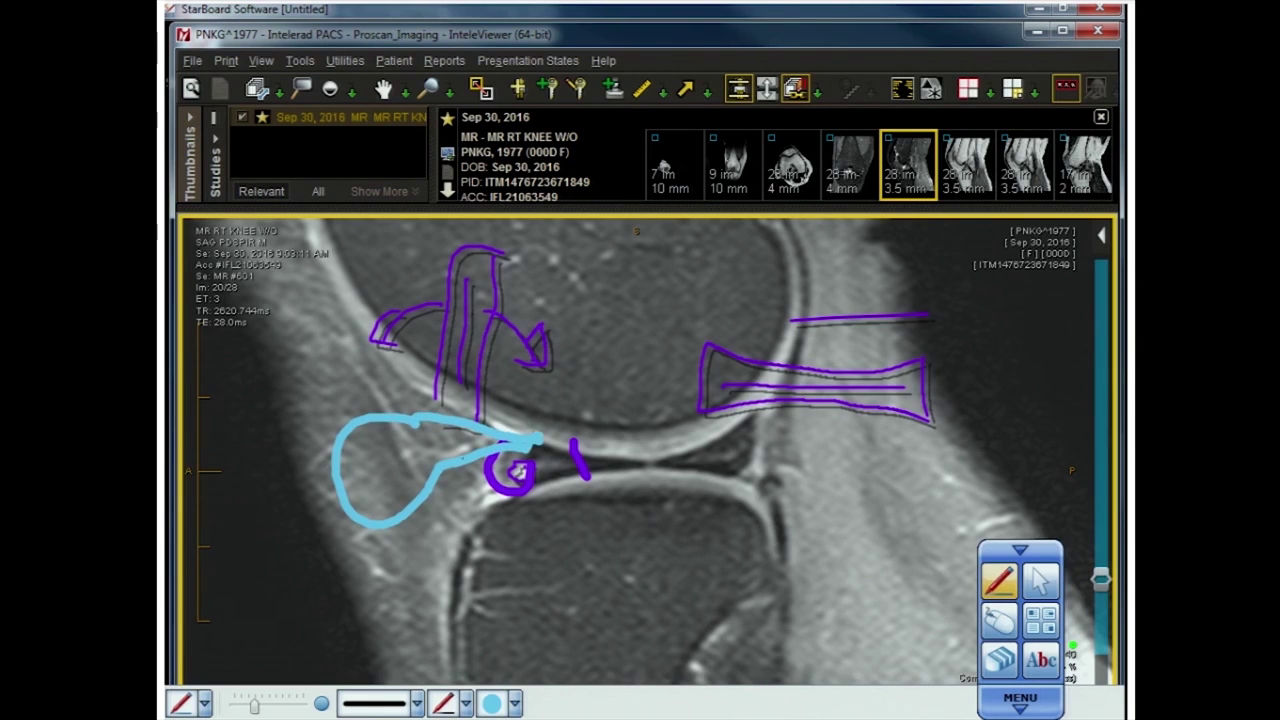
{"action": "mouse_move", "coordinate": [450, 466]}
{"action": "left_mouse_down"}
{"action": "mouse_move", "coordinate": [516, 489]}
{"action": "mouse_move", "coordinate": [531, 464]}
{"action": "left_mouse_up"}
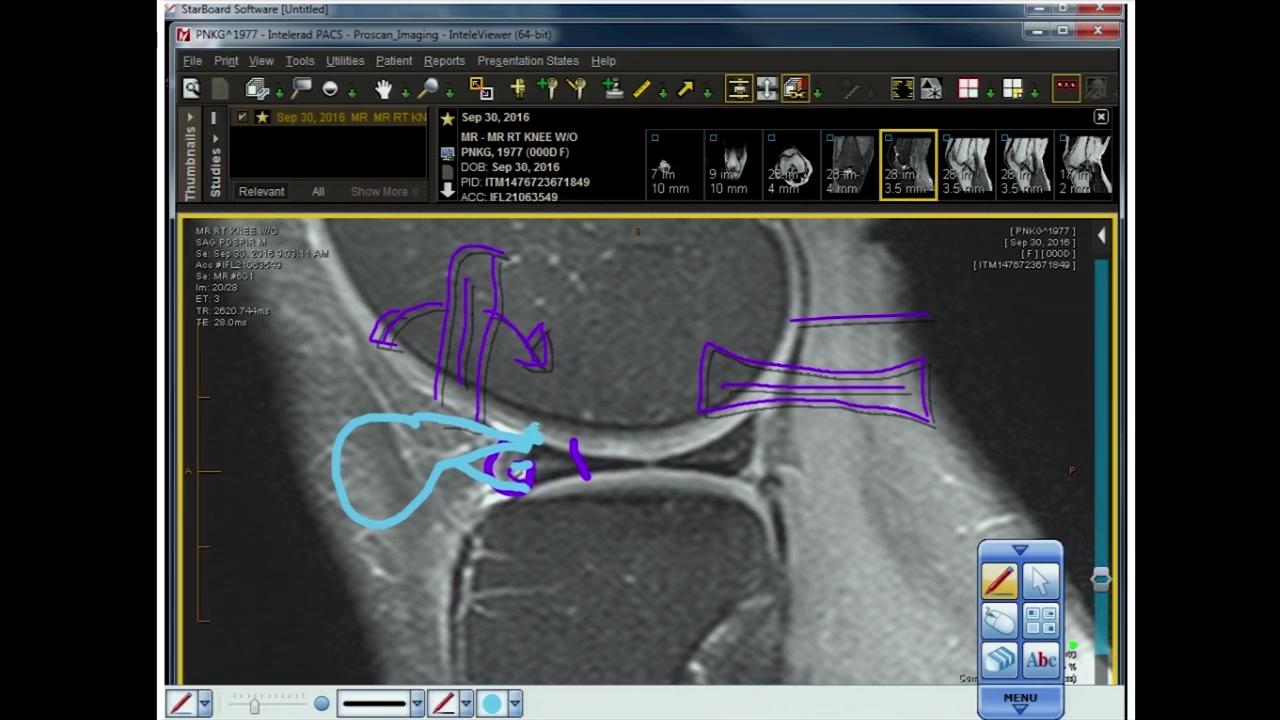
{"action": "left_click_drag", "start_coordinate": [506, 478], "coordinate": [520, 486]}
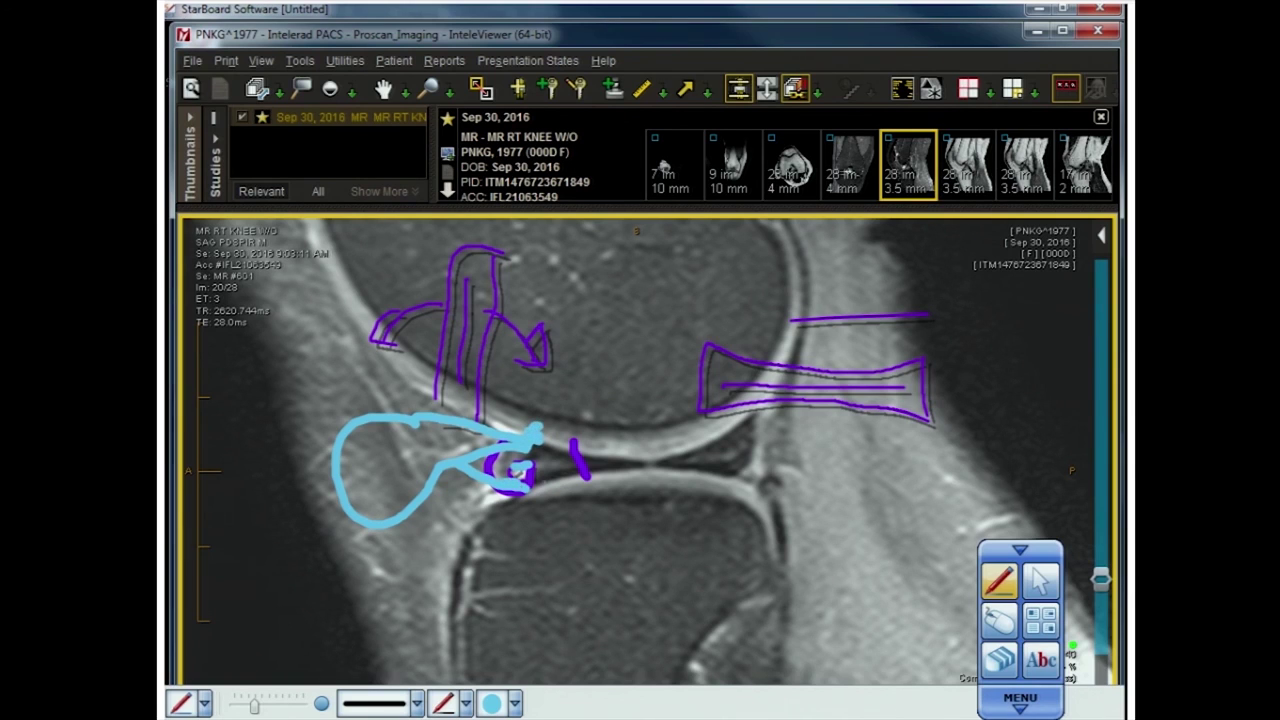